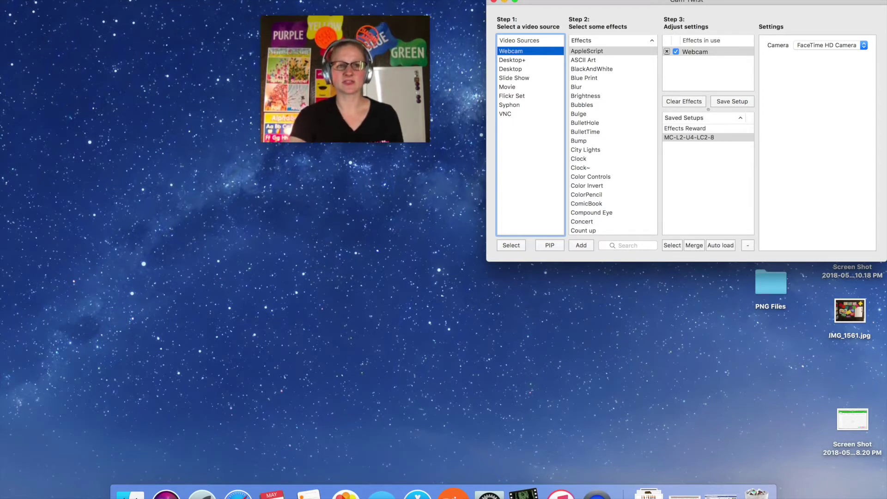
Show the list of CamTwist windows with the Webcam preview running
click(129, 0)
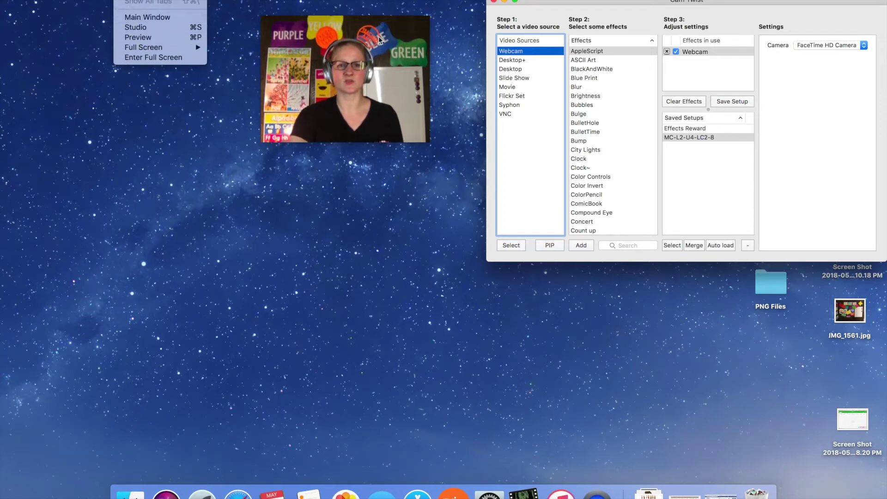
click(498, 145)
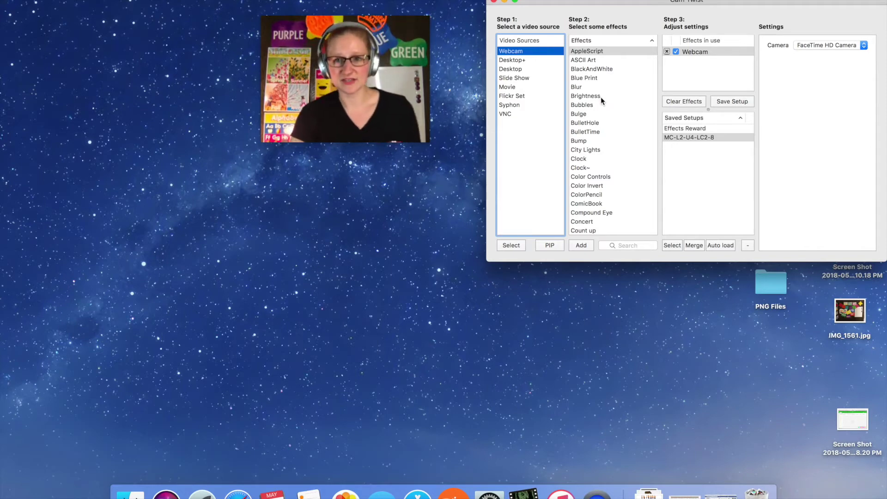
double_click(581, 105)
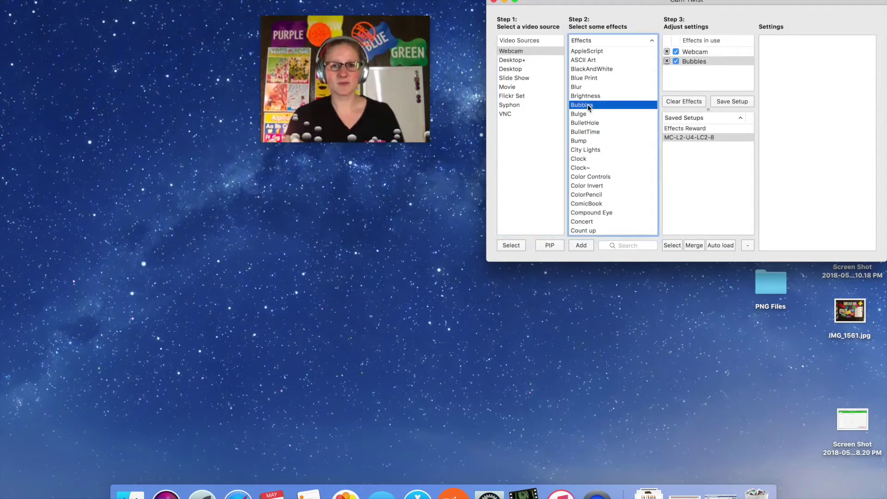
click(667, 60)
scroll(592, 140, down, 15)
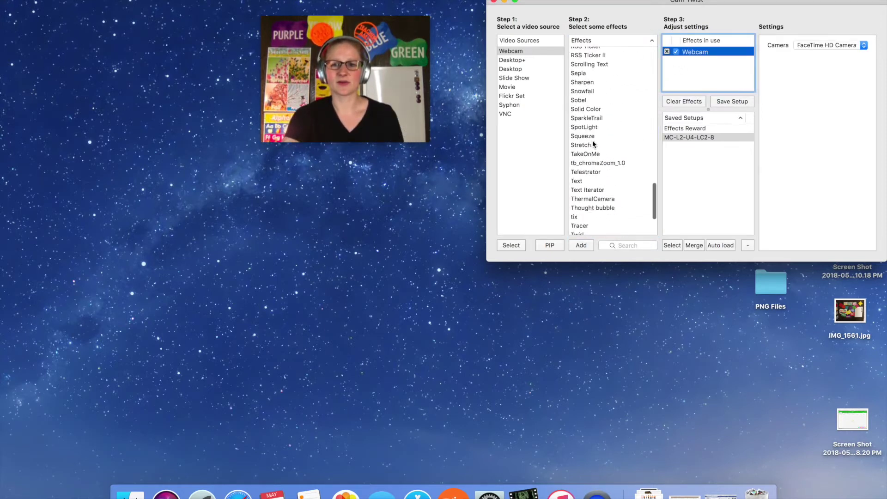
scroll(593, 144, down, 4)
double_click(577, 160)
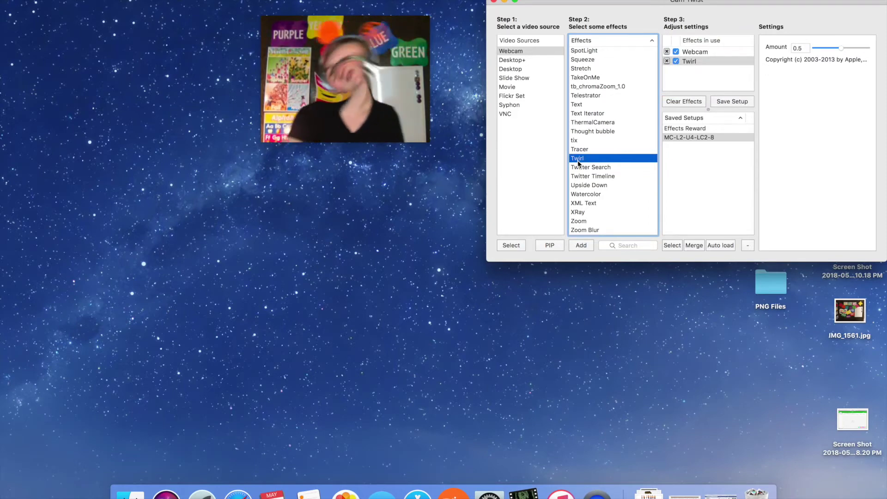
click(666, 61)
click(586, 60)
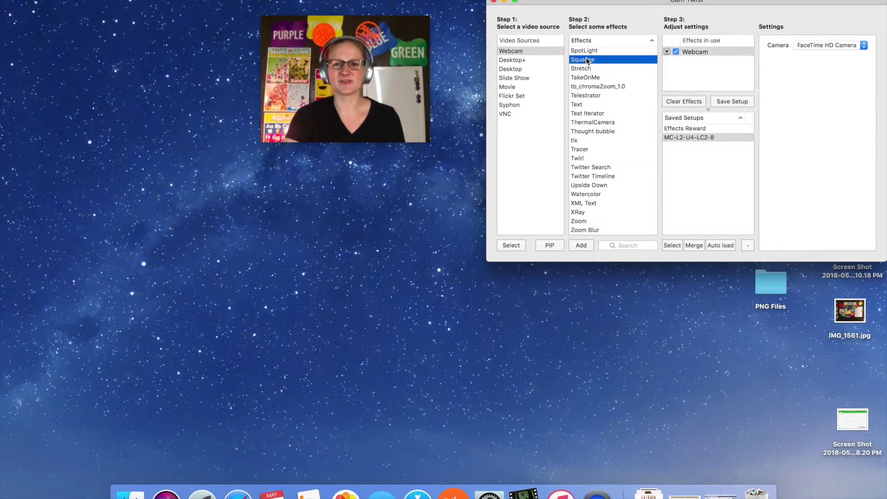
double_click(586, 60)
click(677, 64)
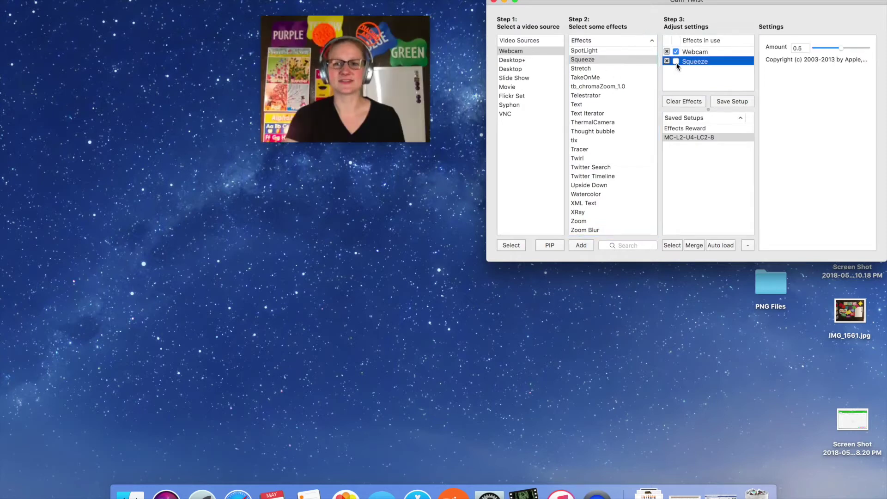
double_click(588, 68)
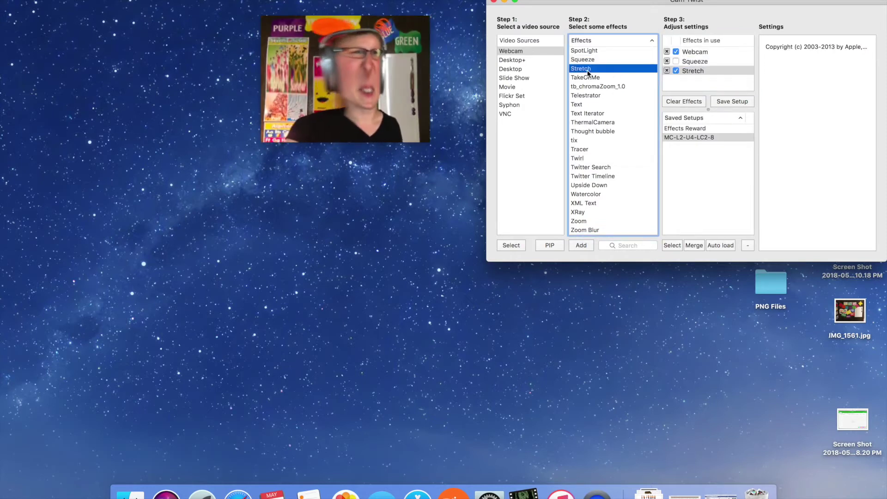
click(666, 70)
click(666, 61)
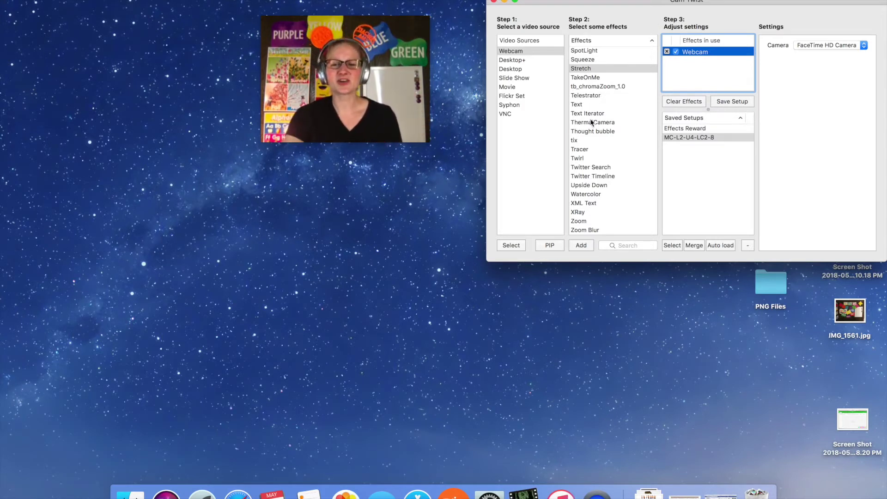
scroll(603, 96, up, 5)
scroll(604, 95, up, 10)
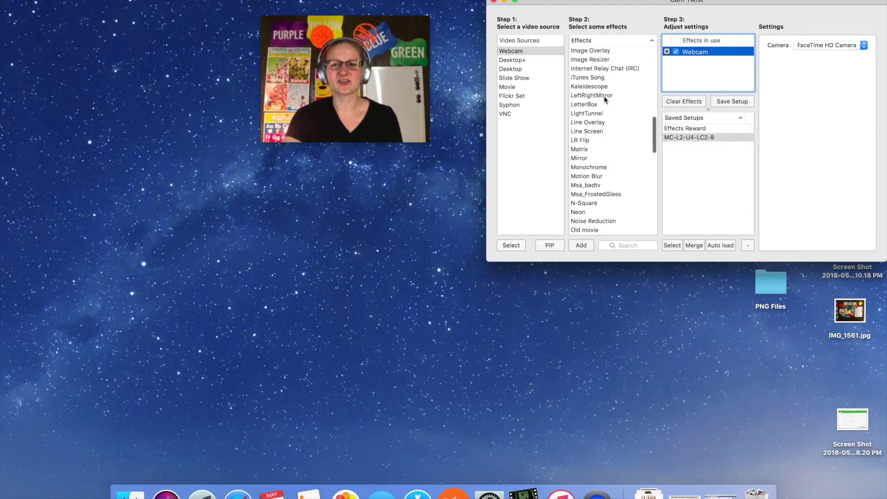
click(602, 78)
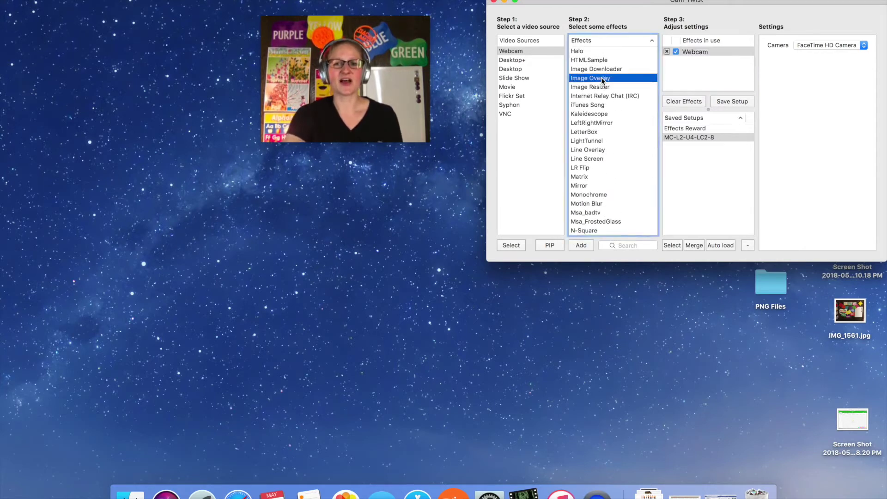
double_click(585, 78)
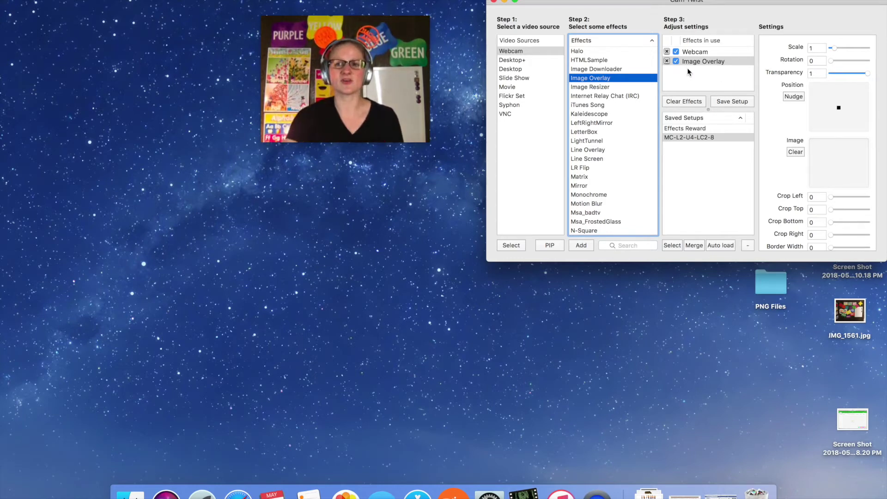
click(675, 61)
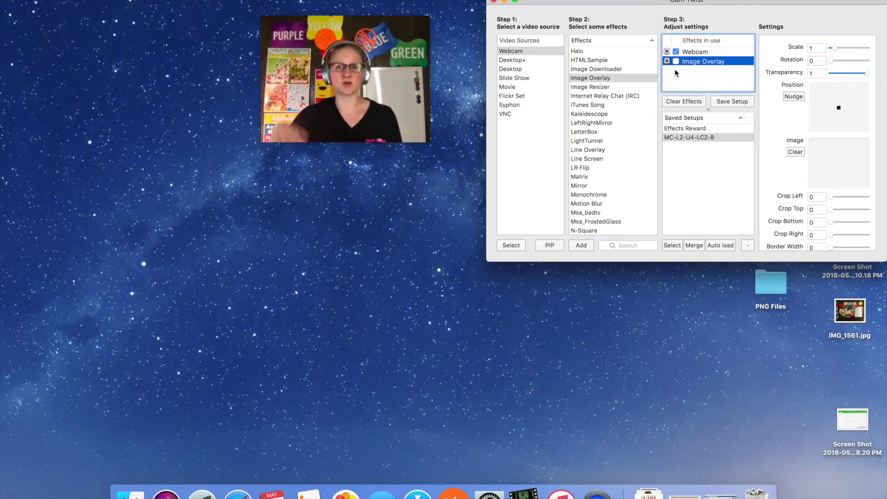
click(667, 61)
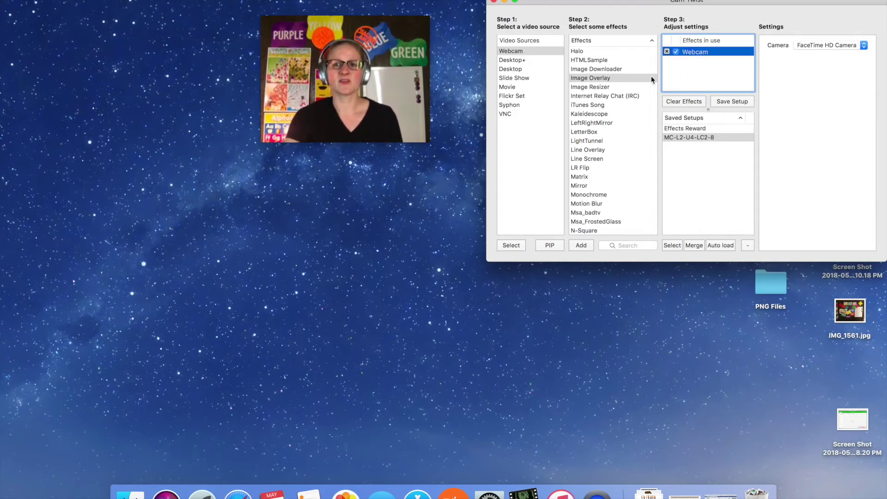
scroll(595, 138, down, 10)
scroll(595, 141, down, 5)
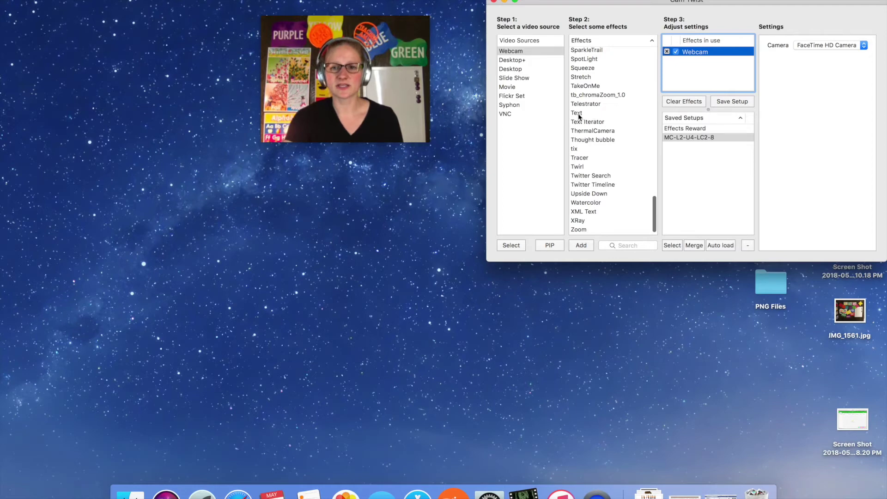
double_click(578, 113)
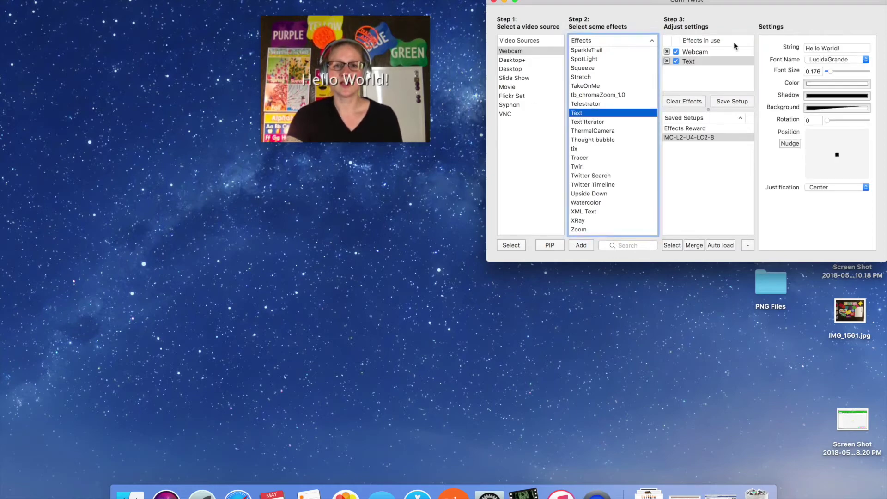
drag(847, 48, 796, 49)
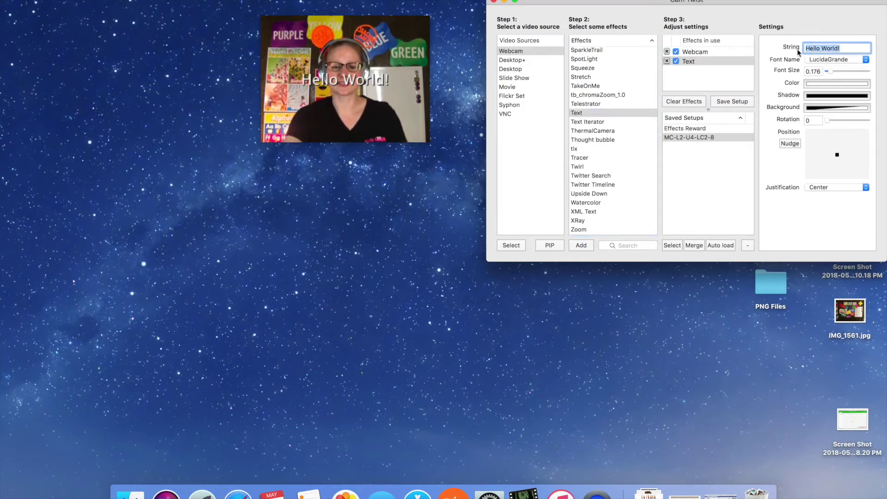
text(Teacher Amy)
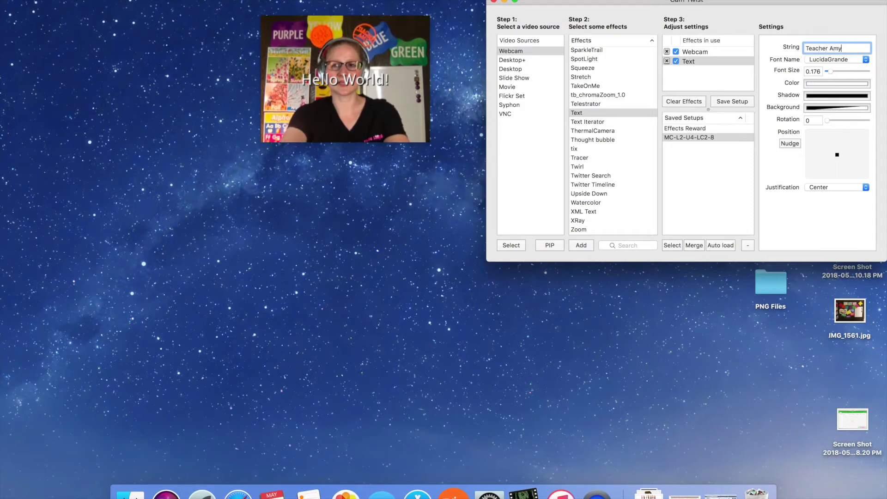
key(Return)
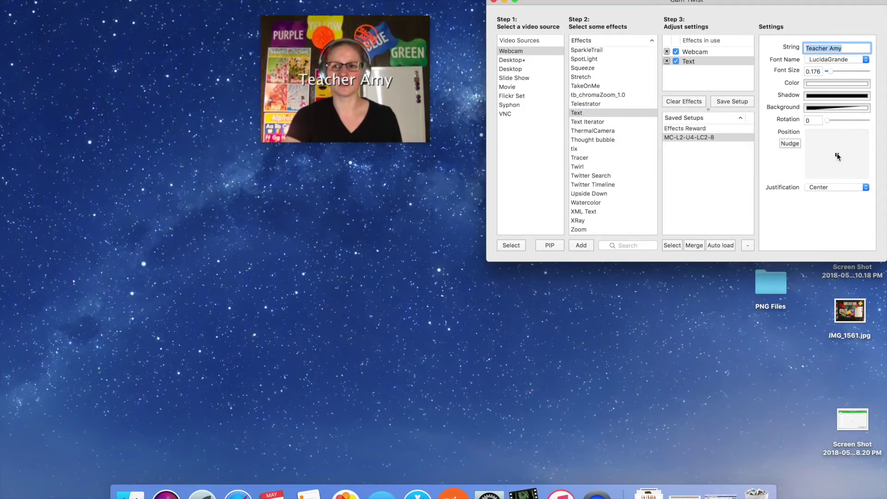
drag(836, 153, 836, 169)
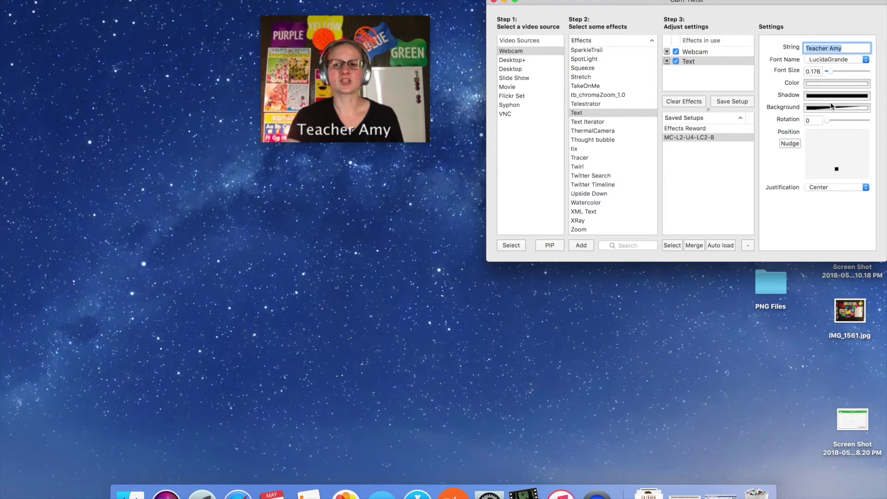
click(845, 84)
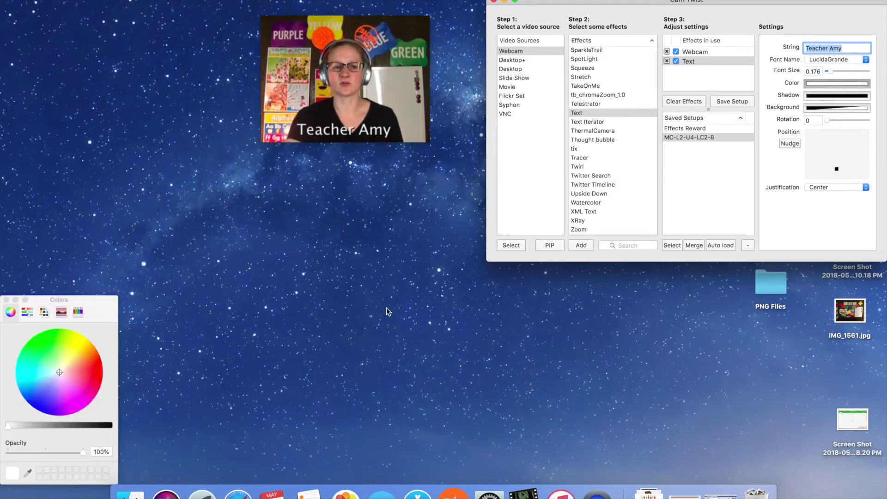
click(6, 299)
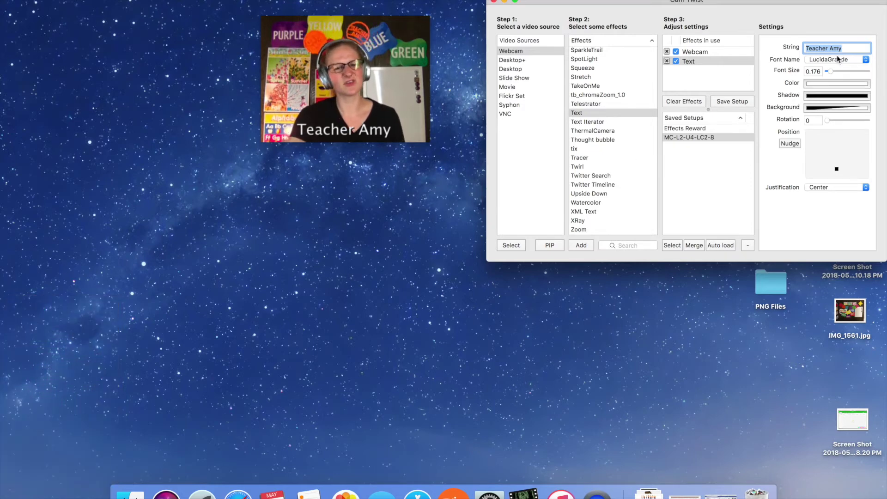
click(667, 61)
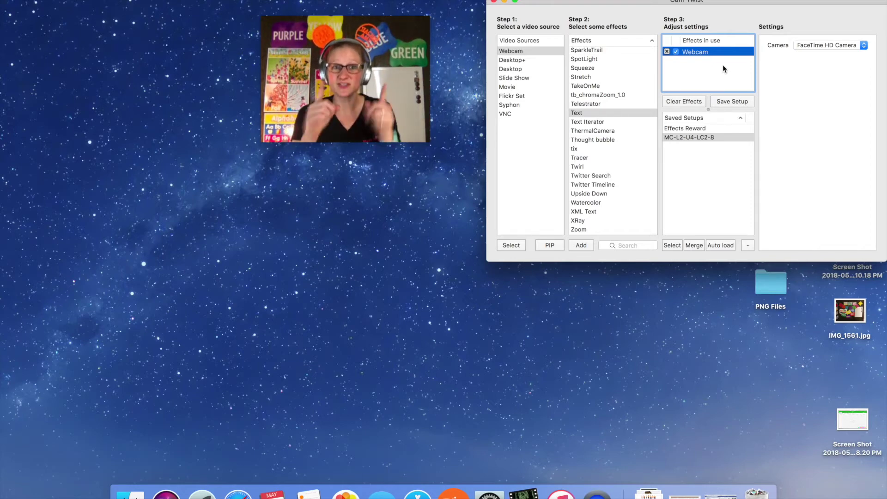
Search the web for 'apple png' in a new Safari tab
click(239, 490)
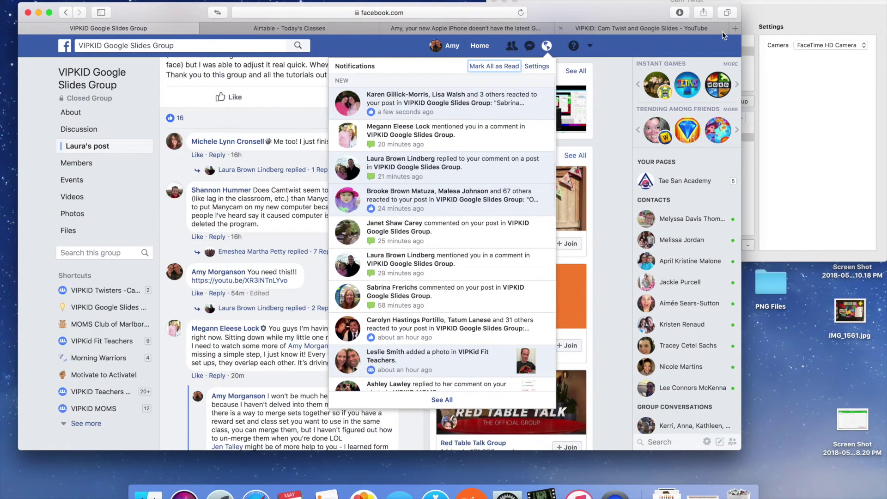
click(734, 28)
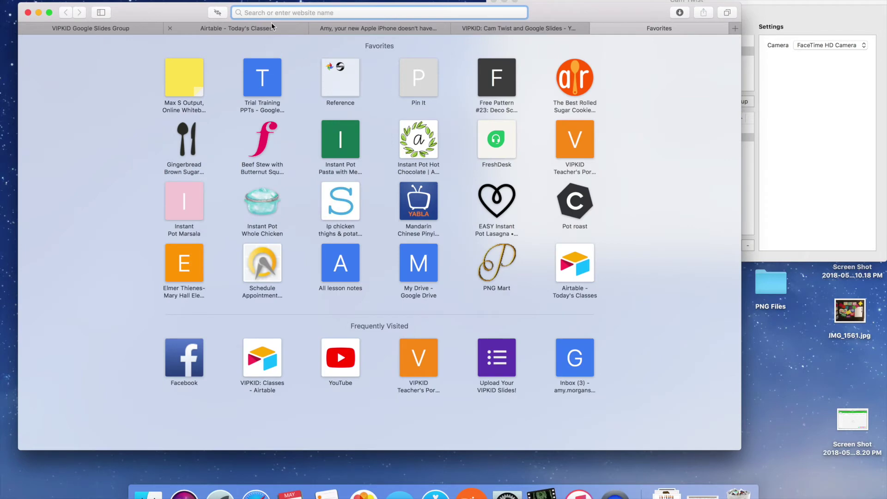
text(a)
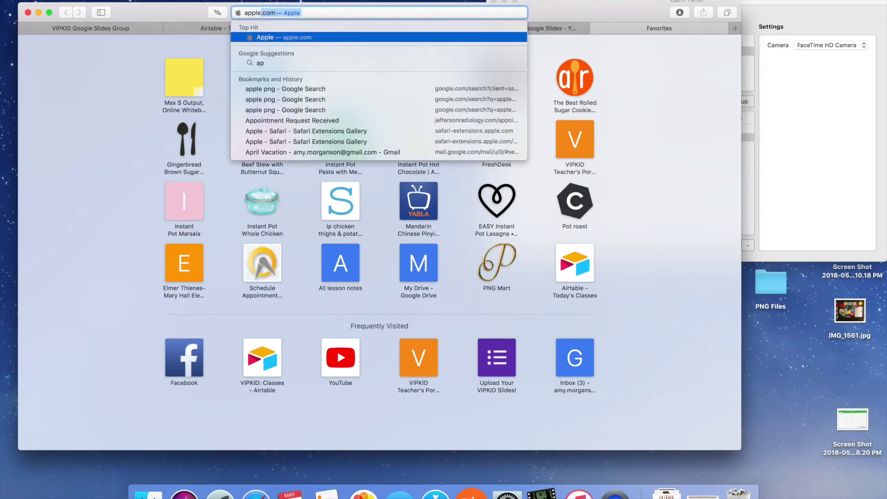
text(ple png)
key(Return)
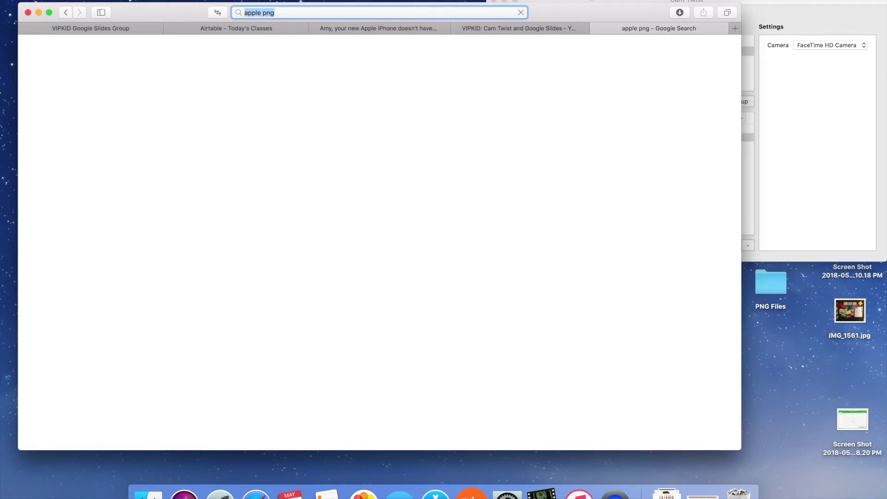
Move Safari to the top-left and narrow it to uncover the CamTwist window
click(596, 1)
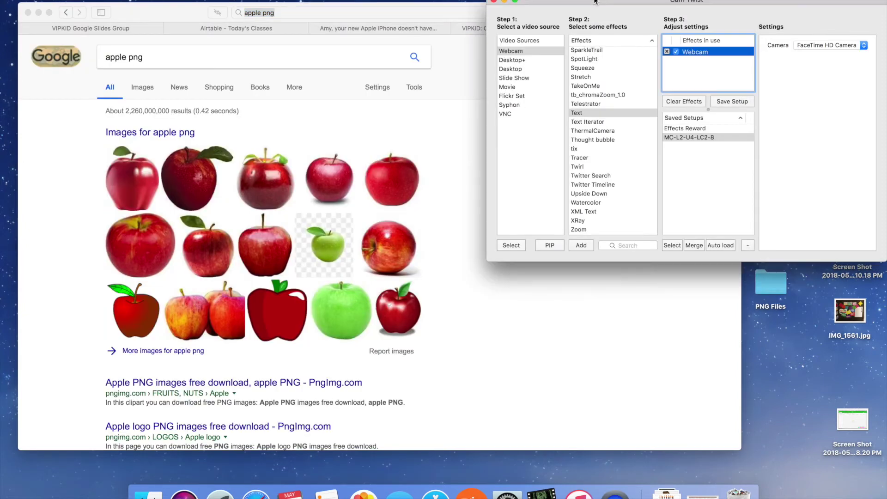
click(522, 135)
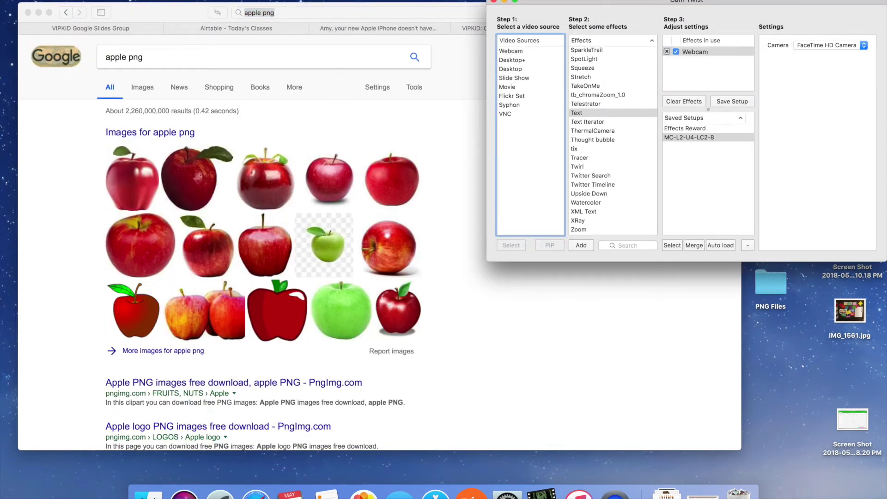
drag(157, 11, 139, 2)
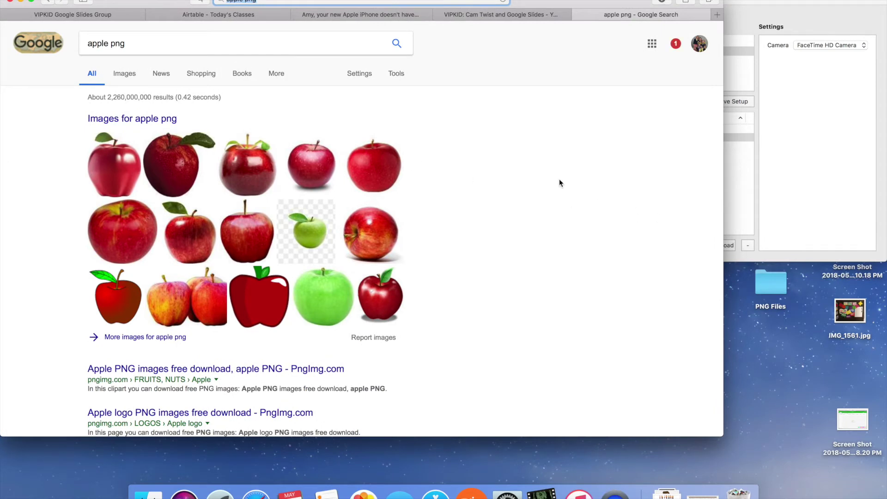
drag(724, 175, 370, 175)
Place CamTwist's webcam preview below CamTwist, then enlarge the transparent apple result in Safari
click(519, 164)
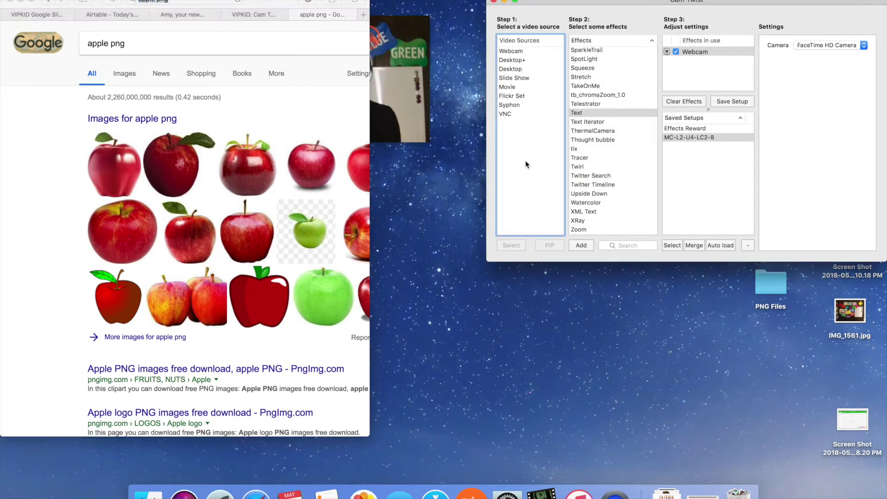
click(413, 104)
drag(384, 28, 658, 279)
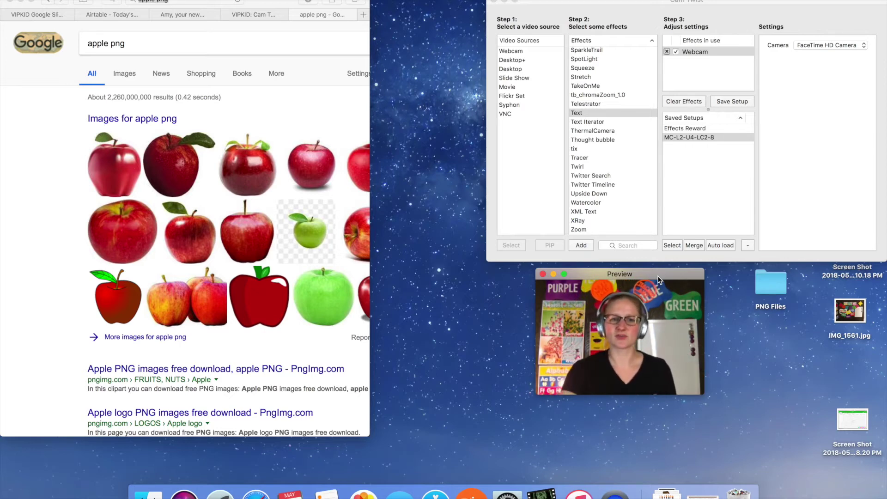
click(261, 114)
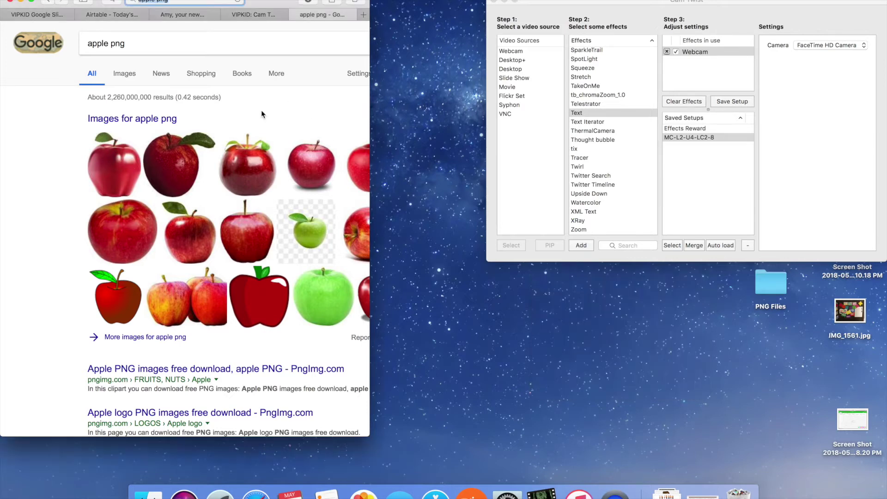
click(248, 165)
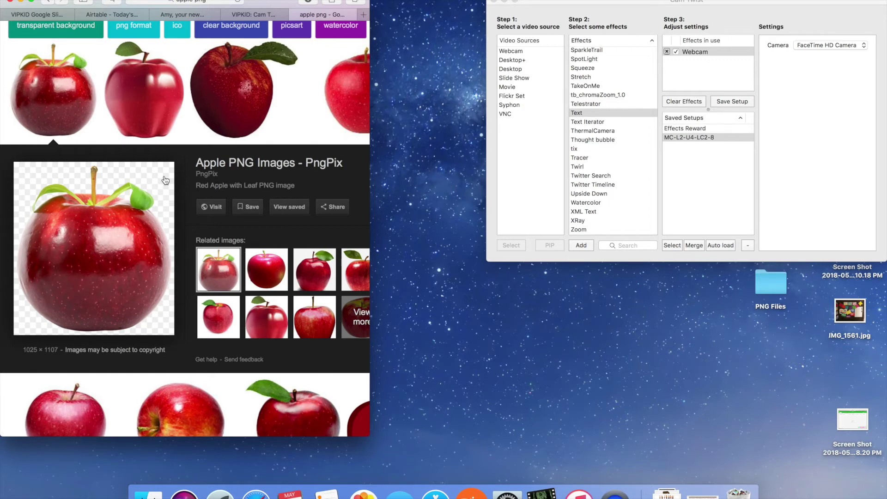
Save the previewed PngPix red apple image to the Downloads folder
right_click(106, 243)
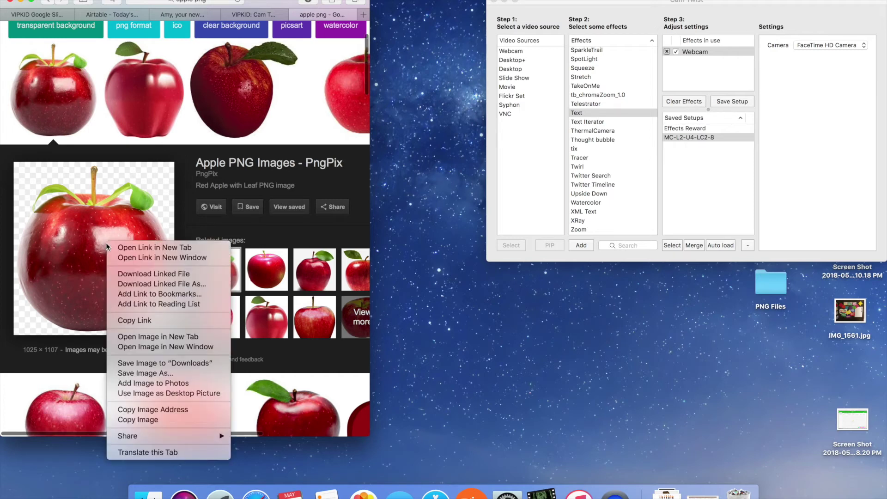
click(163, 363)
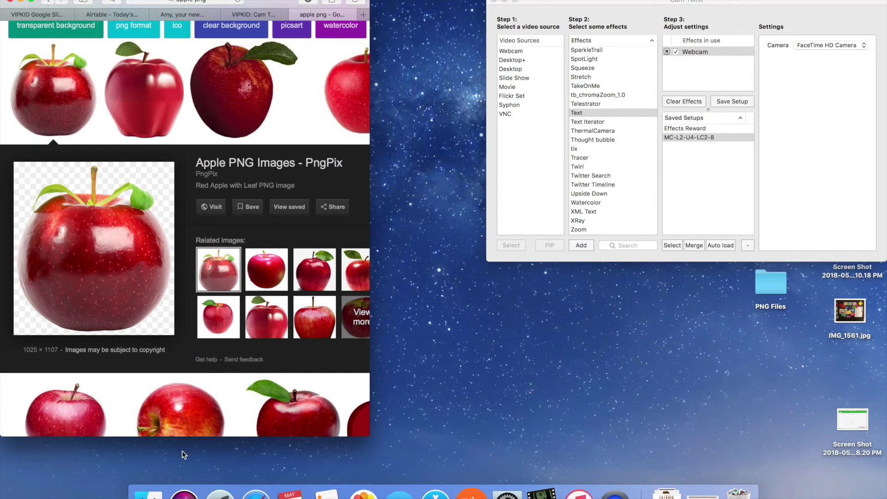
Drag the Red-Apple PNG from the Downloads stack onto CamTwist's Effects in use as an Image Overlay
click(148, 493)
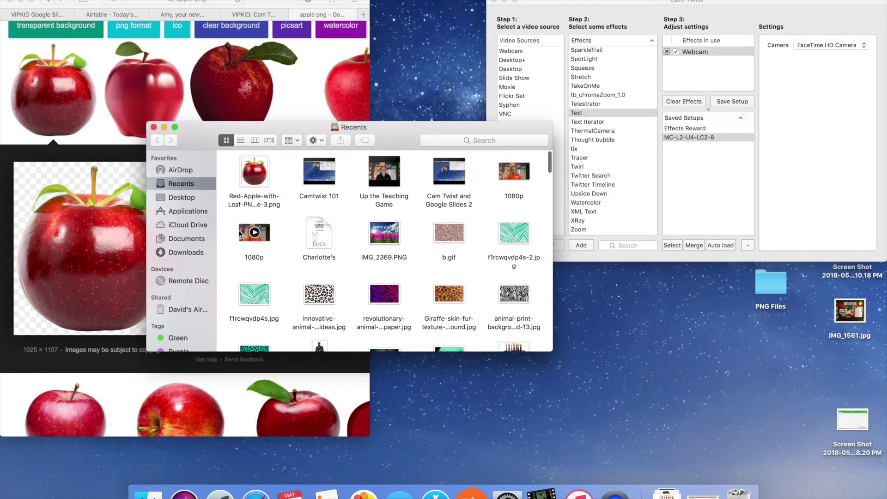
click(179, 252)
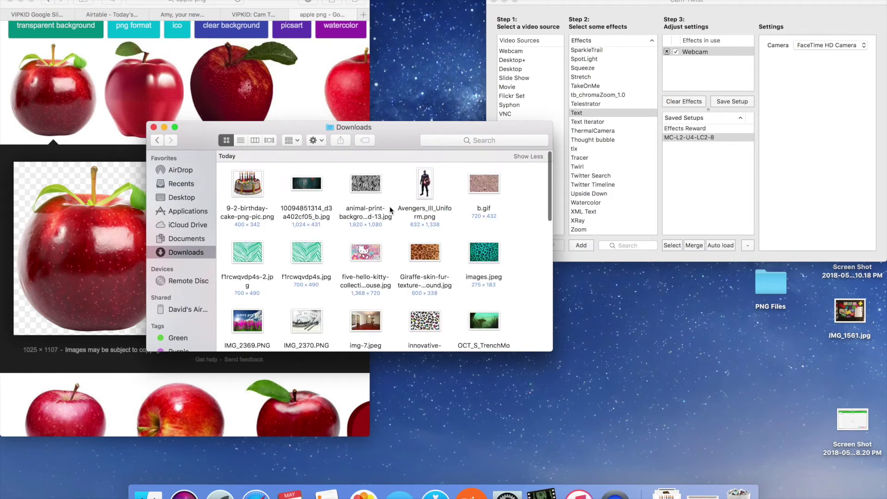
click(153, 127)
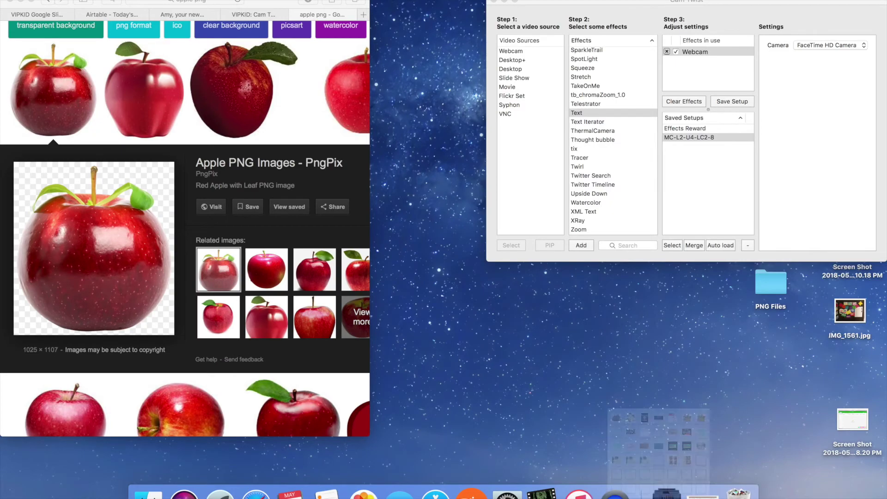
click(667, 494)
scroll(672, 332, down, 10)
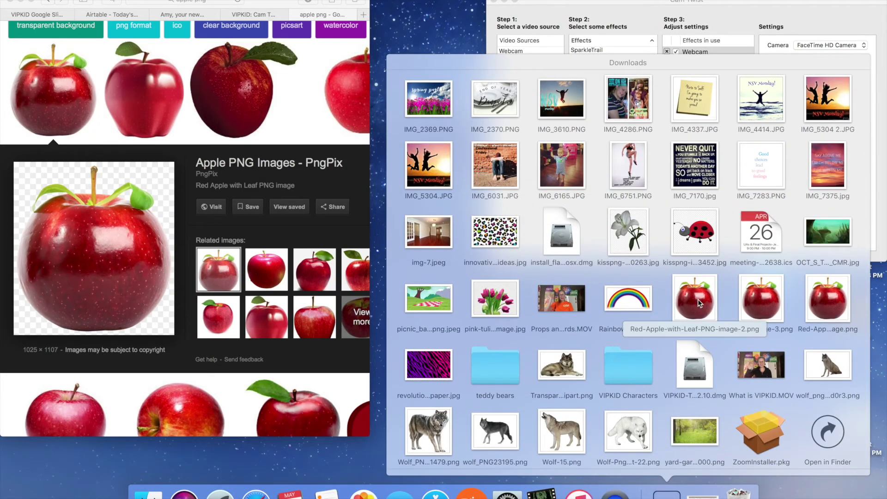
click(745, 5)
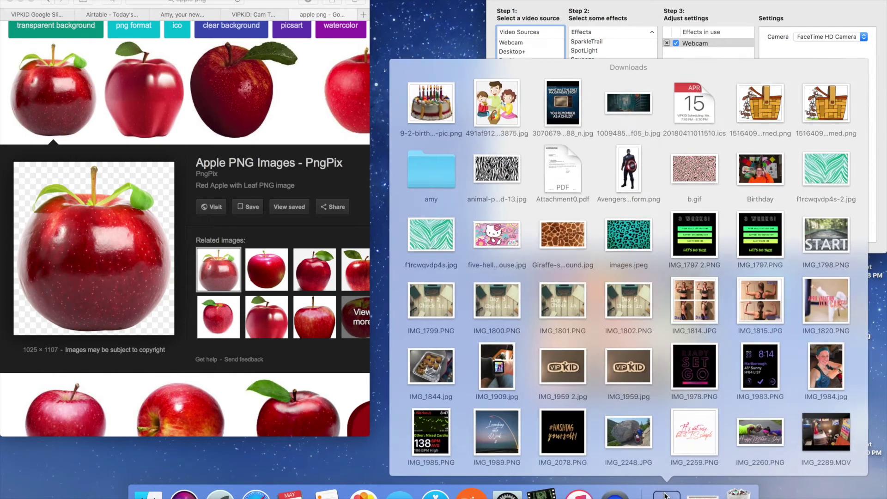
click(666, 493)
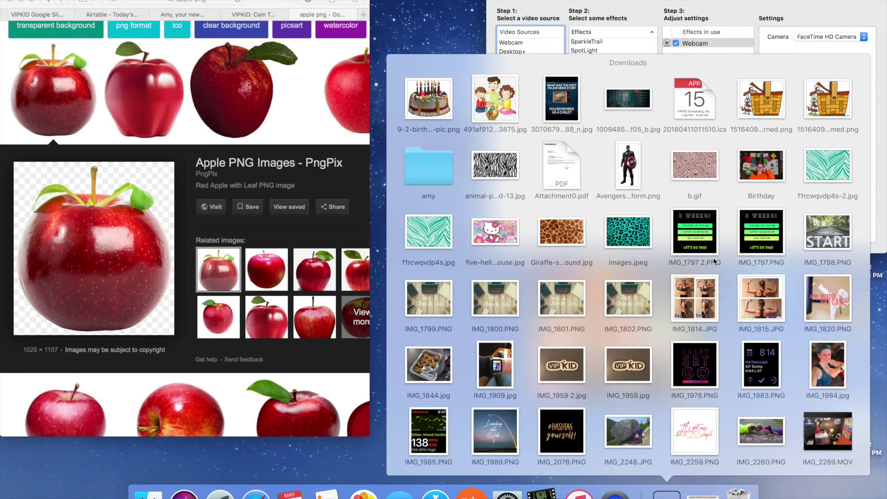
scroll(713, 259, down, 5)
drag(698, 296, 708, 66)
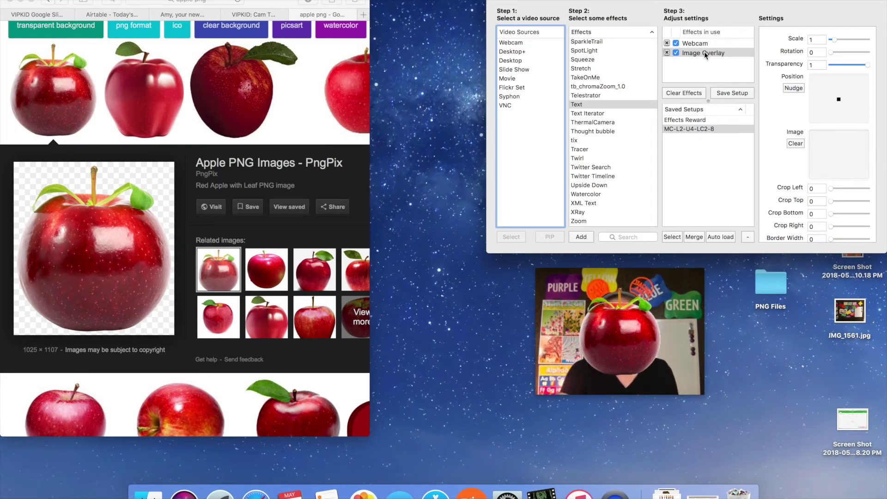
Rename the new Image Overlay effect to 'Apple' and uncheck it
double_click(704, 53)
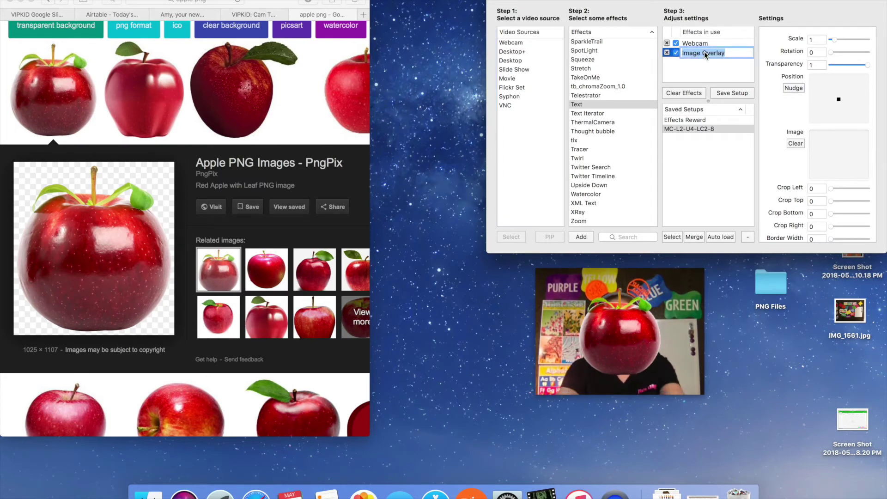
text(Apple)
key(Return)
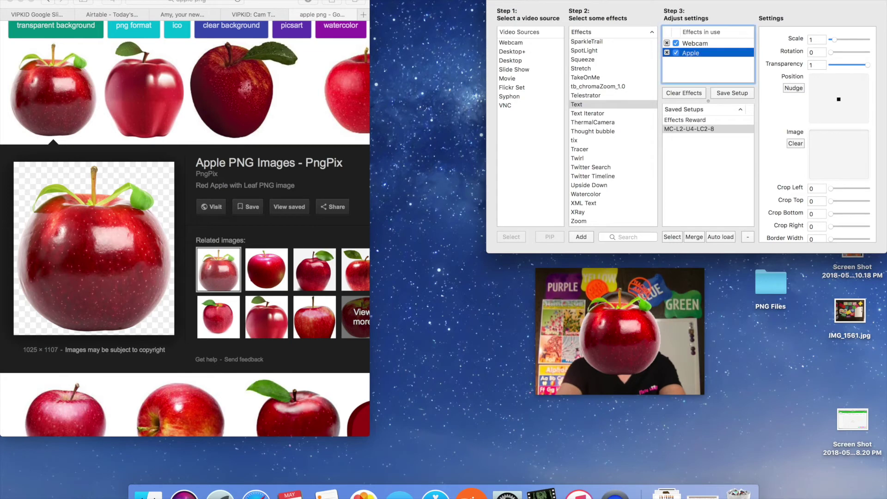
click(677, 51)
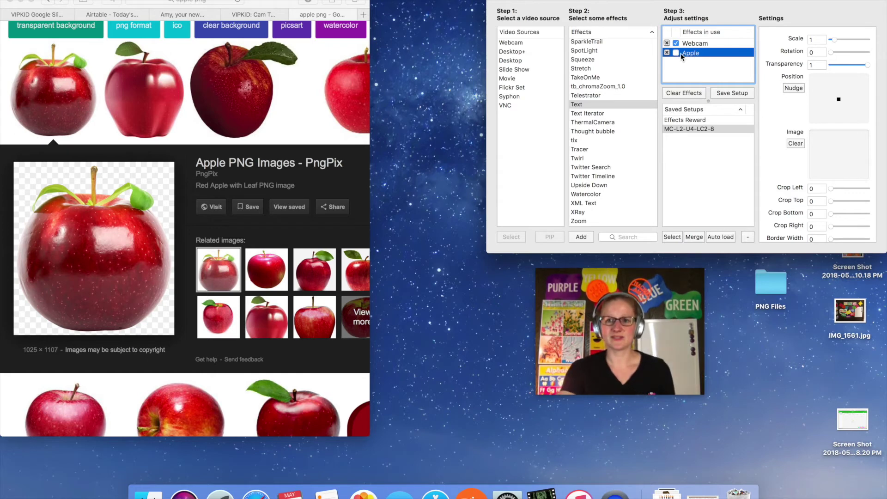
Re-enable the Apple overlay at scale 0.48, positioned in the top-right corner
click(677, 52)
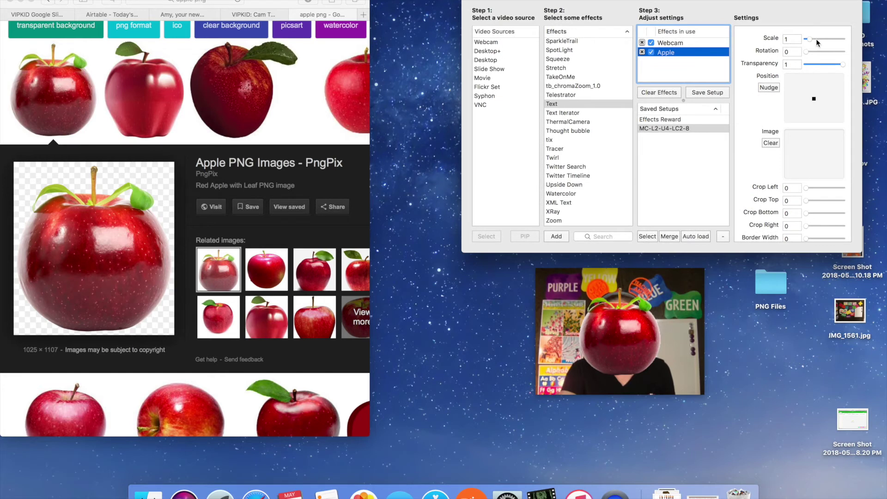
drag(809, 42, 808, 41)
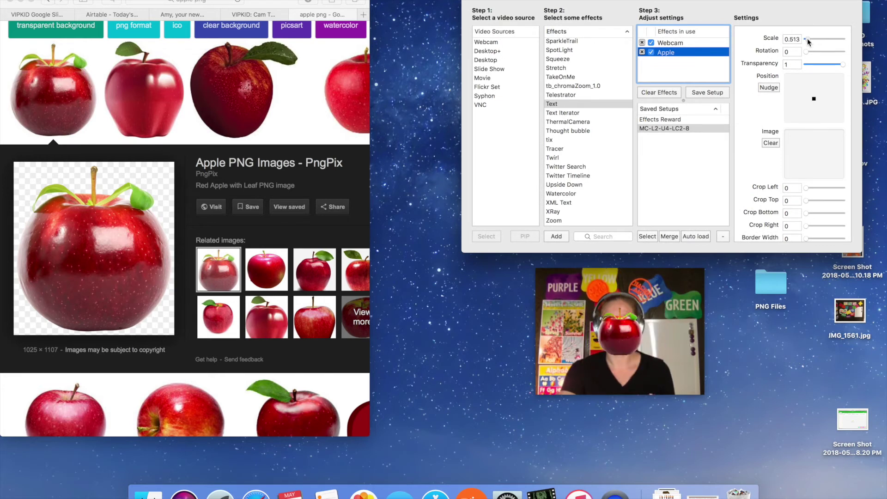
drag(814, 99, 833, 90)
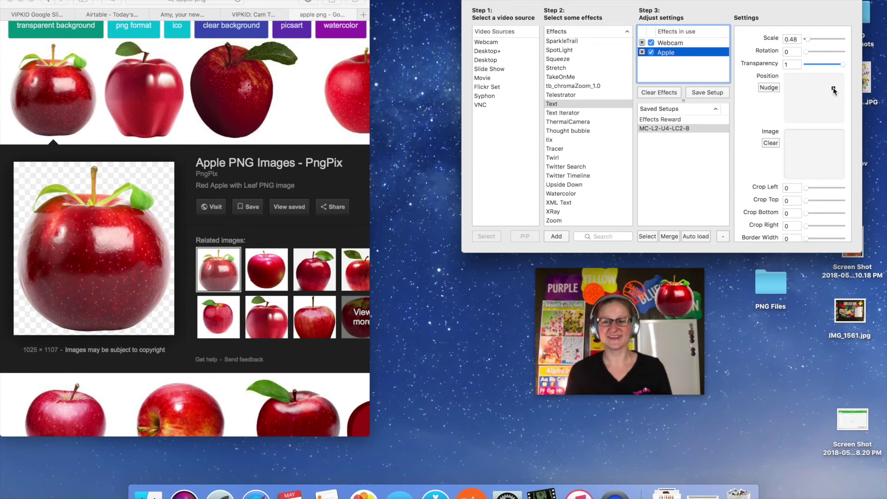
click(806, 153)
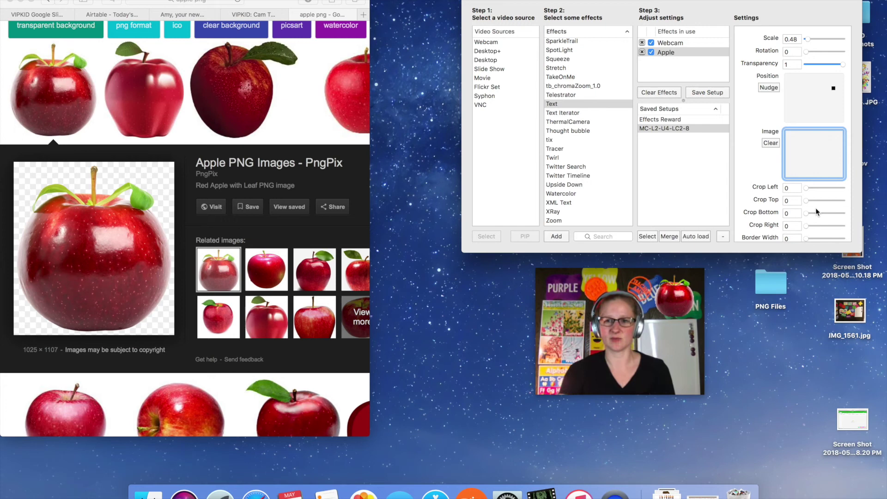
click(704, 74)
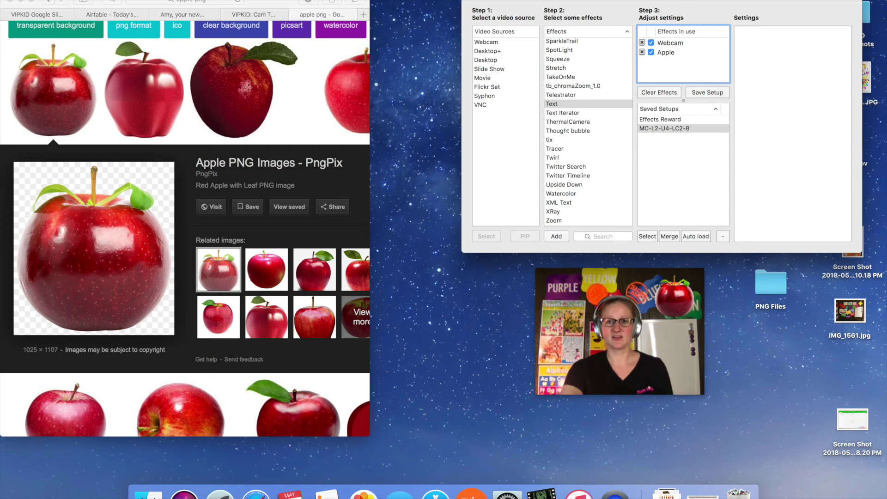
click(651, 52)
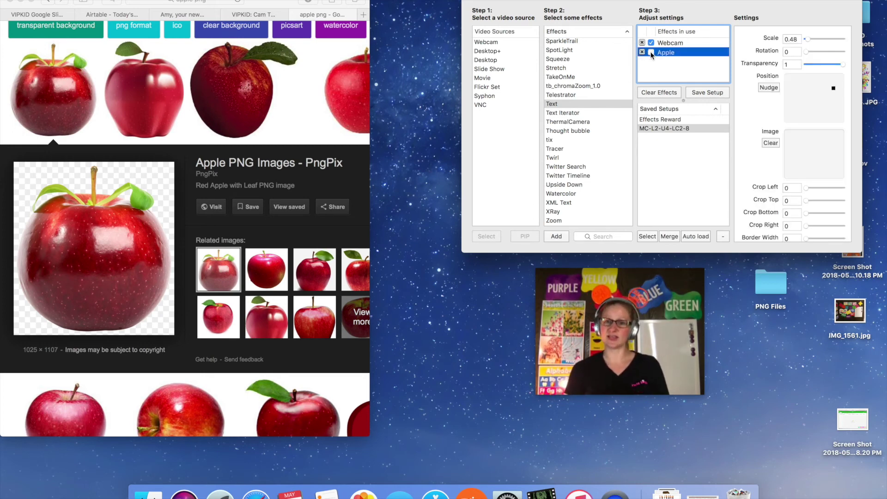
click(651, 52)
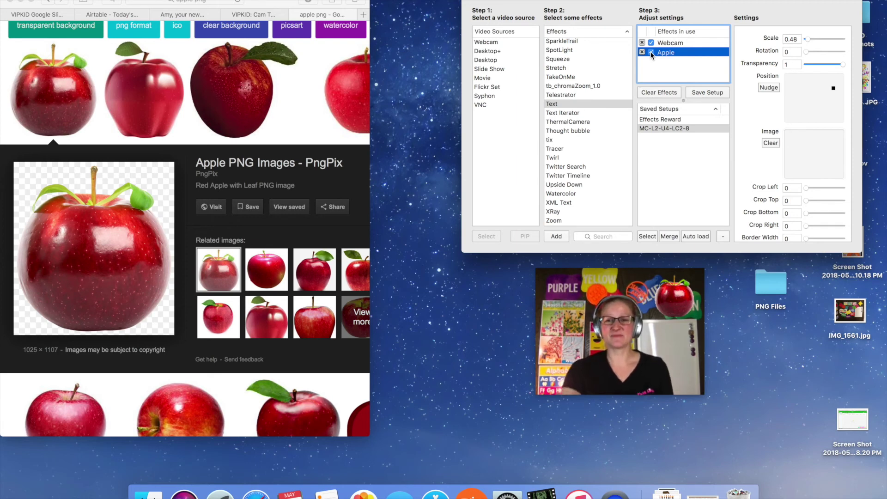
Add a Text effect showing the teacher's name and move it to the bottom of the picture
double_click(555, 104)
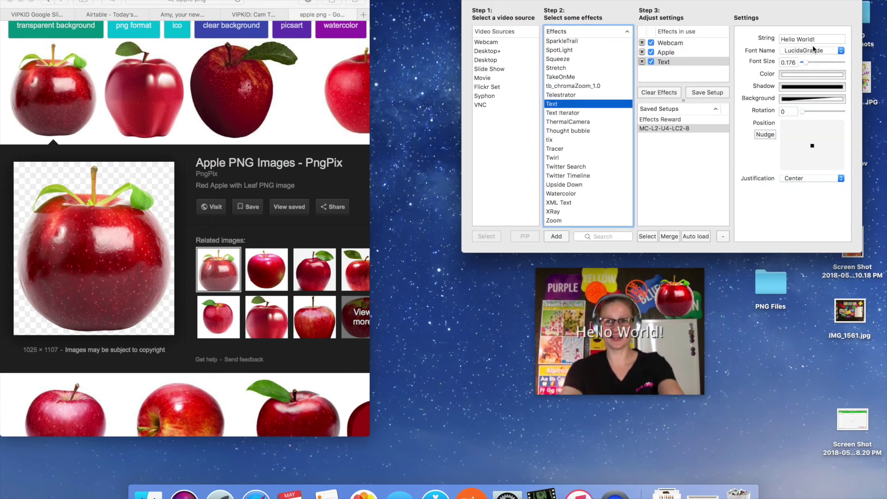
triple_click(812, 39)
text(Teach)
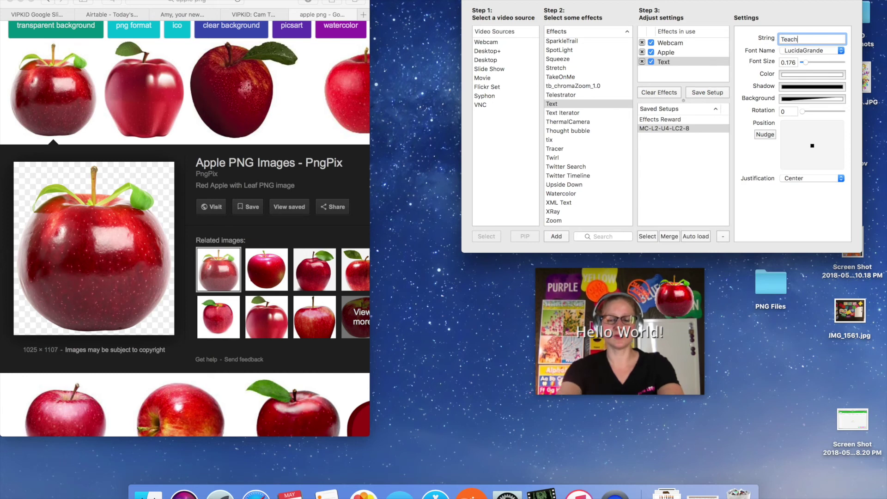
text(er Amy)
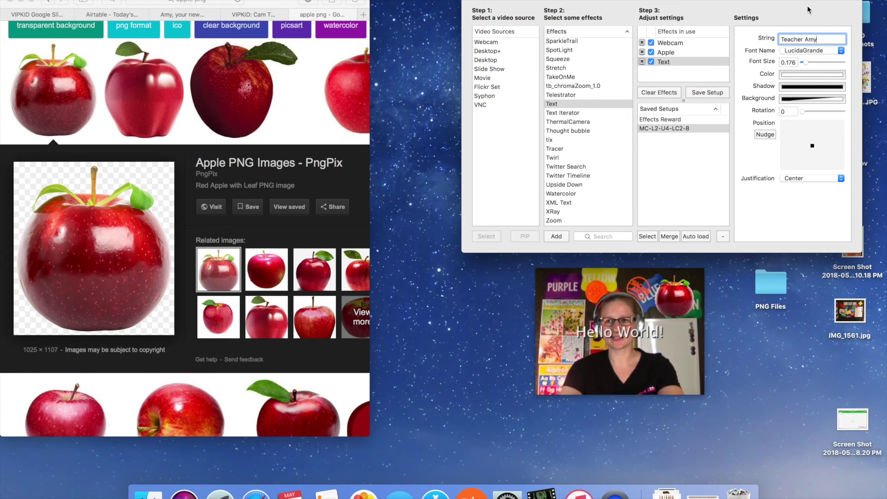
key(Return)
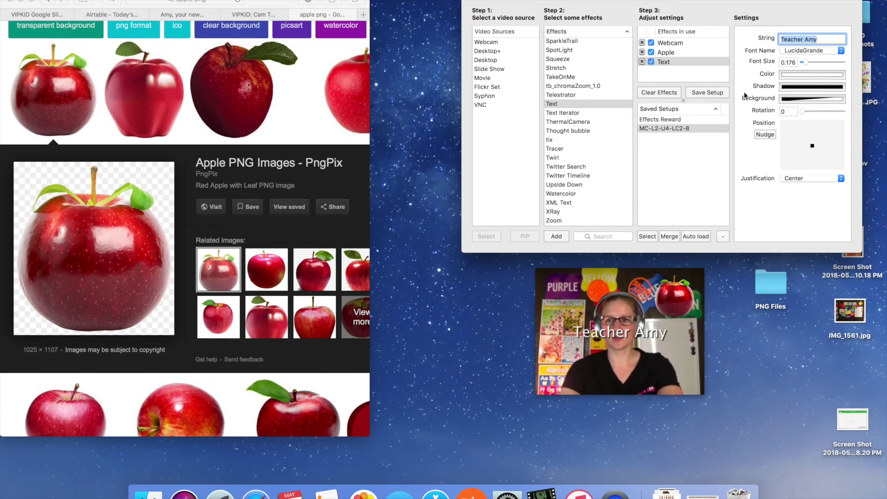
drag(812, 147, 812, 160)
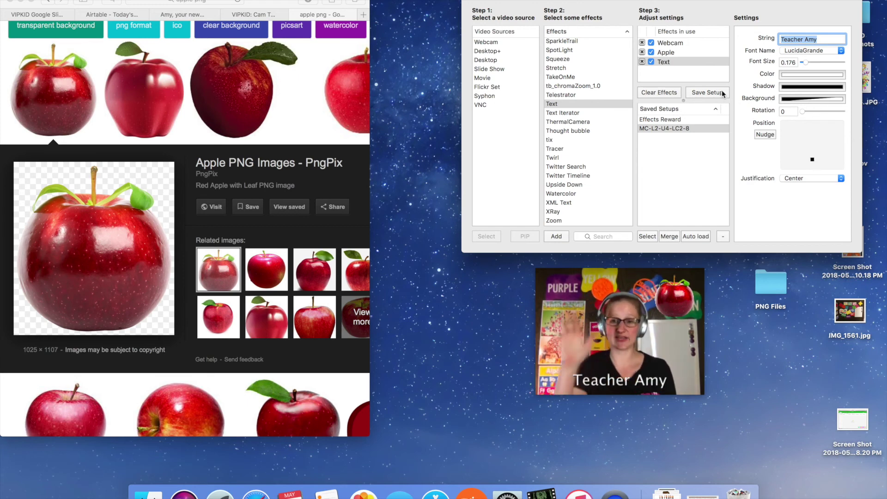
Uncheck the Text effect so the name caption is hidden
click(651, 62)
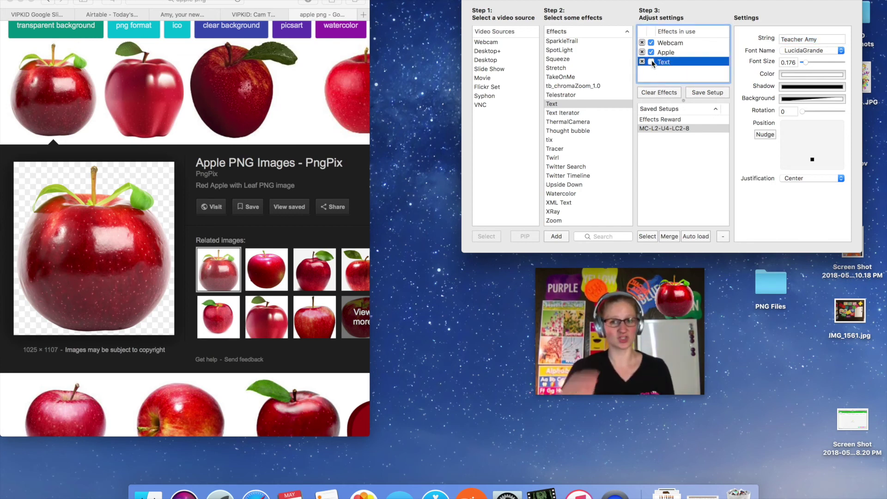